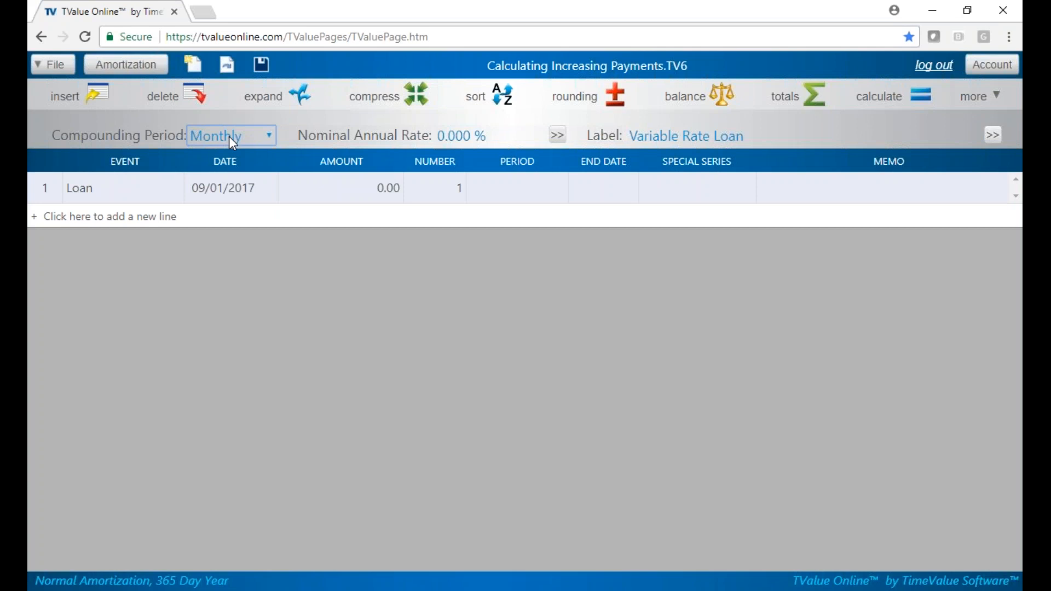
Step: Set the nominal annual rate to 5%
type("5")
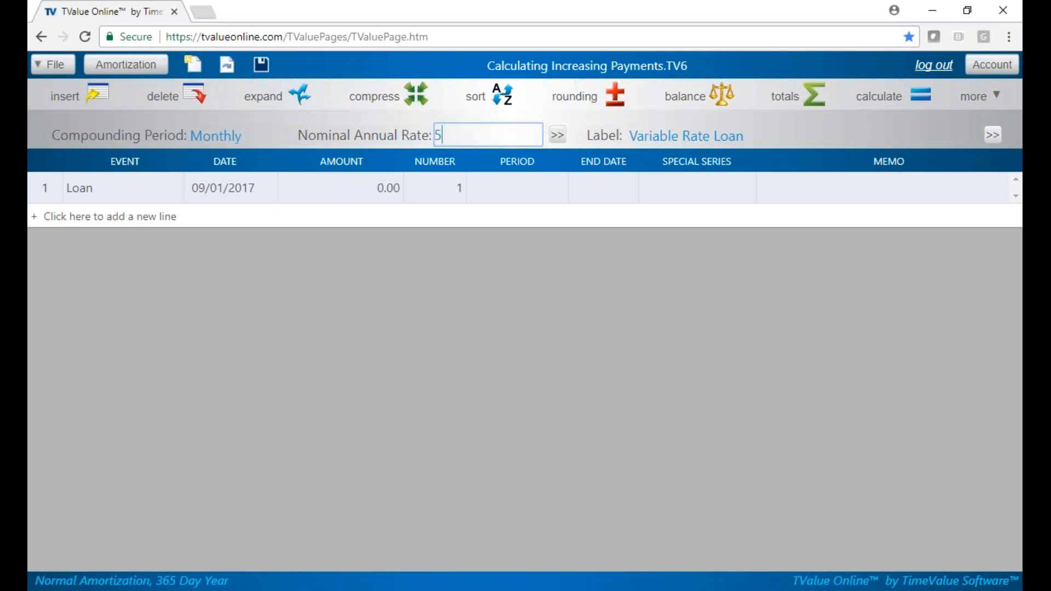
key("Tab")
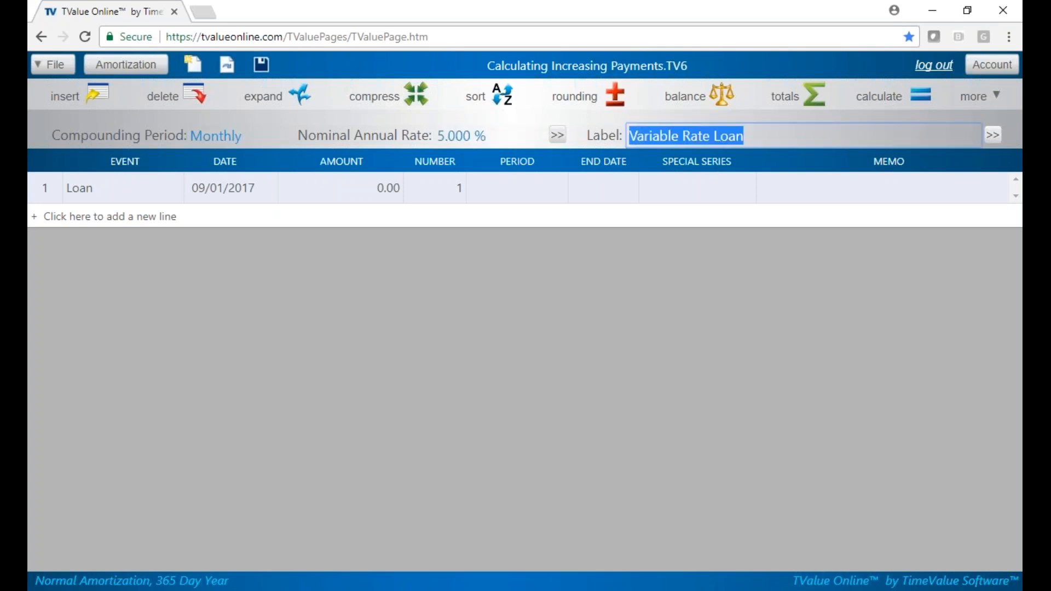
key("Tab")
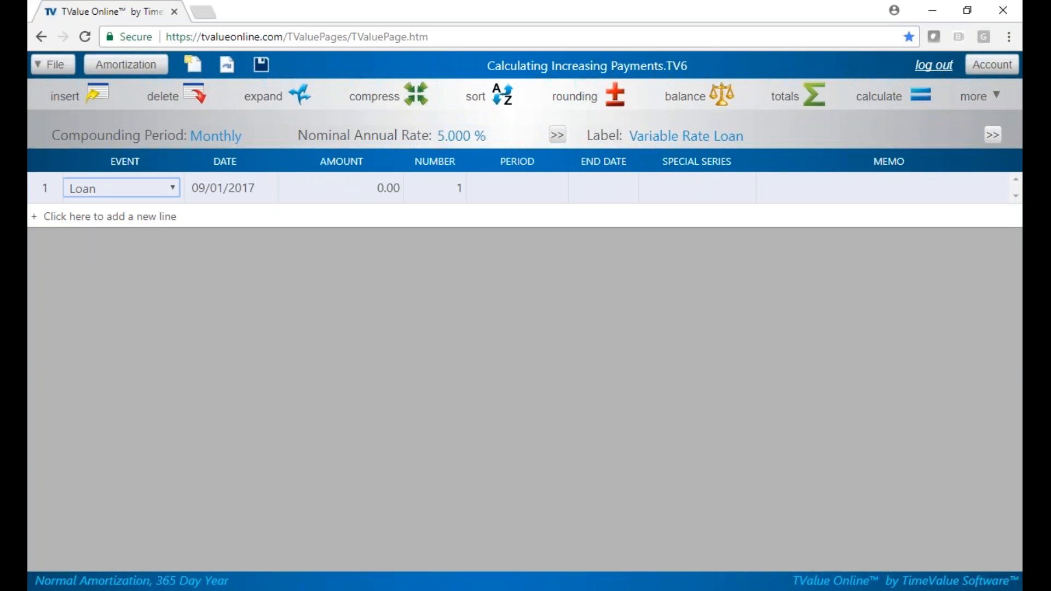
key("Tab")
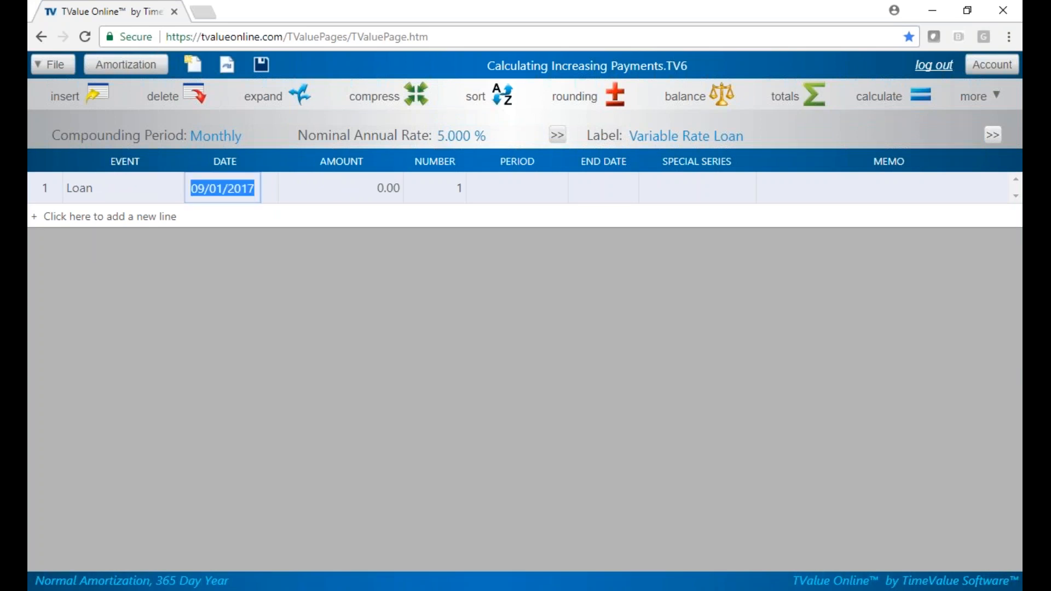
Step: Enter a loan amount of 250000 on the first line
key("Tab")
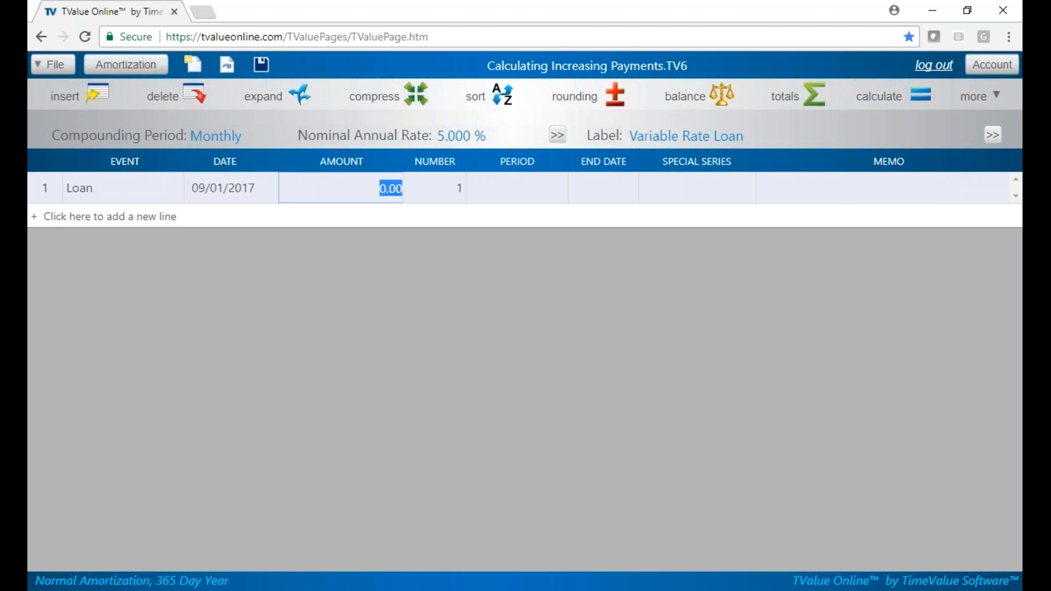
type("2500000")
key("Tab")
Step: Enter a payment line with an unknown amount and 360 monthly payments, and calculate its amount
key("Tab")
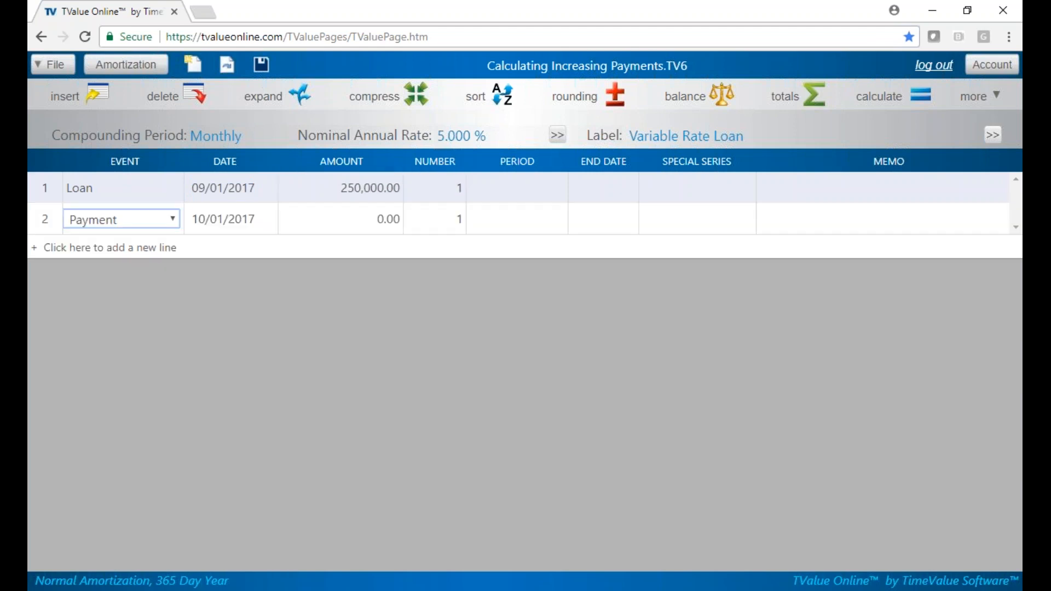
key("Tab")
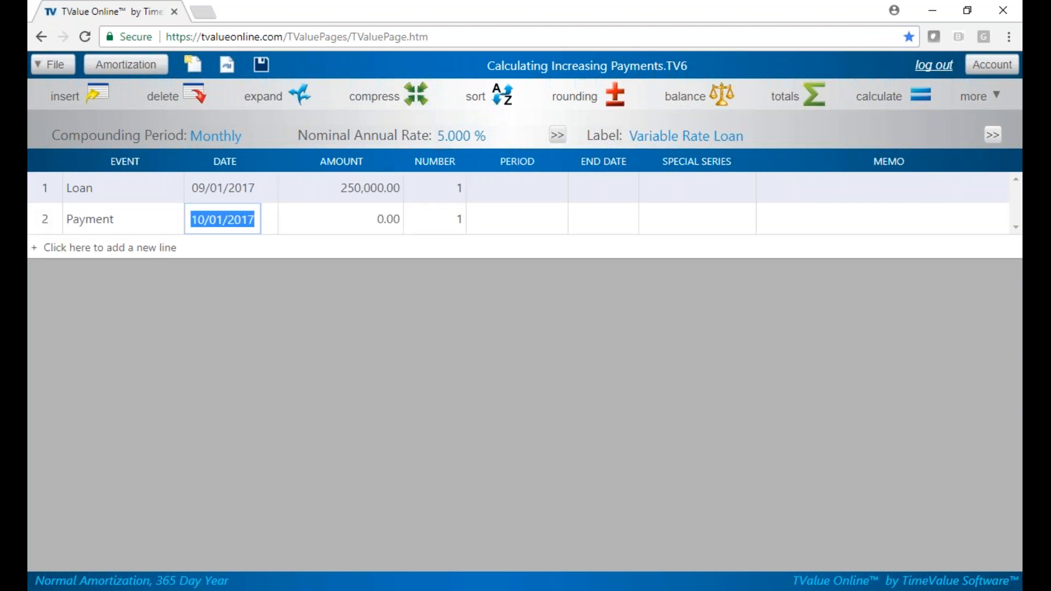
key("Tab")
key("u")
key("Tab")
type("360")
key("Tab")
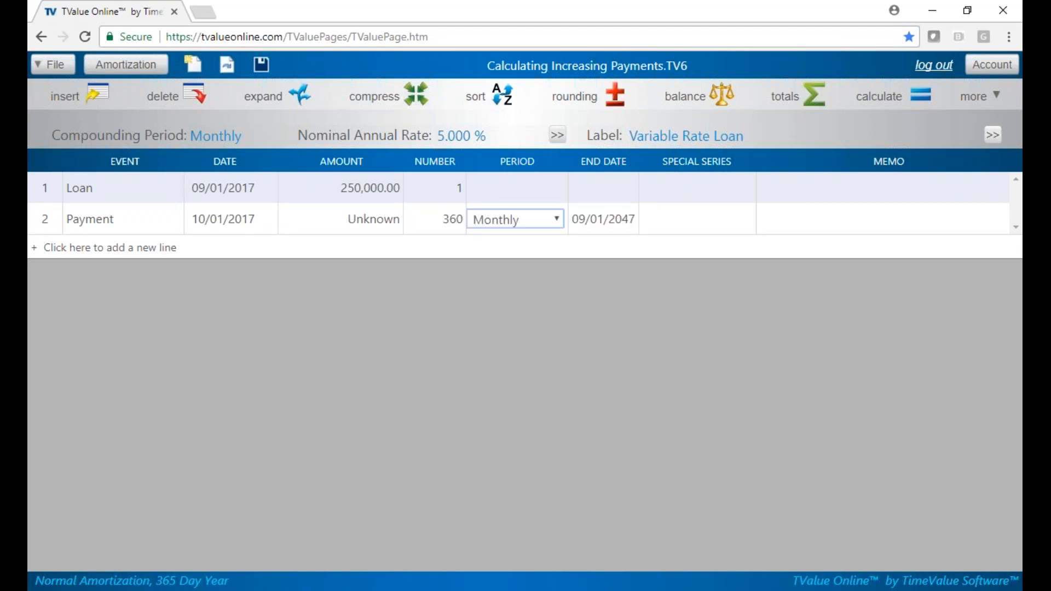
left_click(921, 101)
Step: Change the payment line's number of payments to 24
left_click(449, 221)
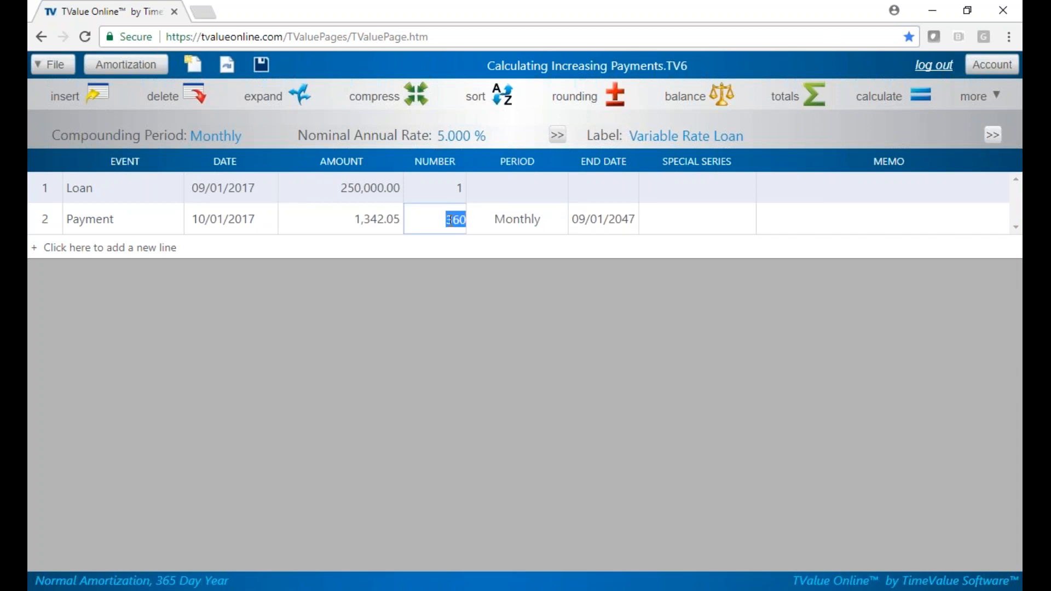
type("24")
key("Tab")
key("Tab")
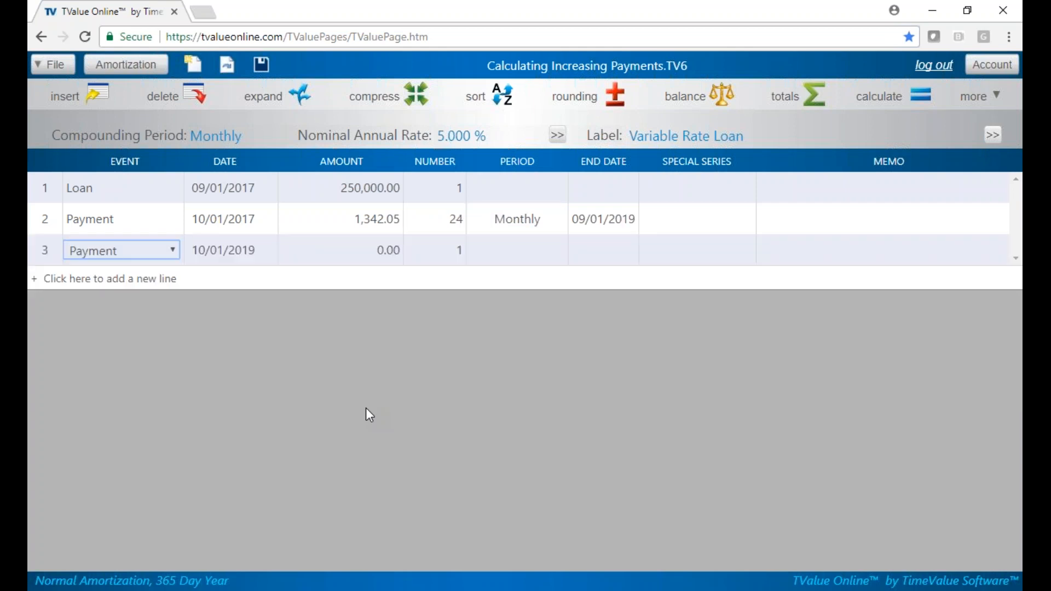
Step: Make the third line a Rate Change event on 09/01/2019 with a rate of 5.5%
key("r")
left_click(174, 252)
left_click(175, 255)
key("Tab")
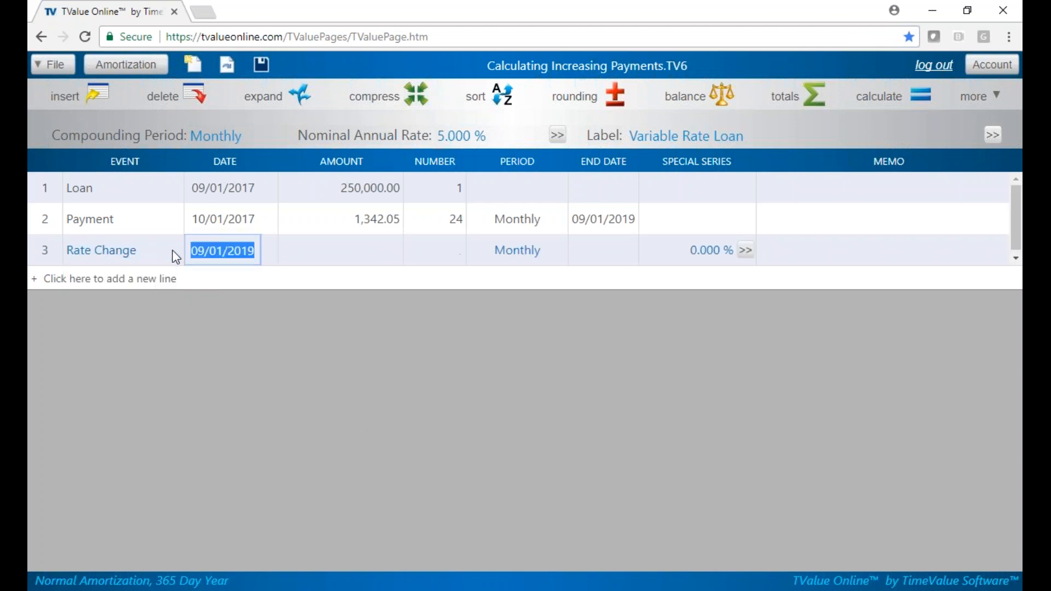
key("Tab")
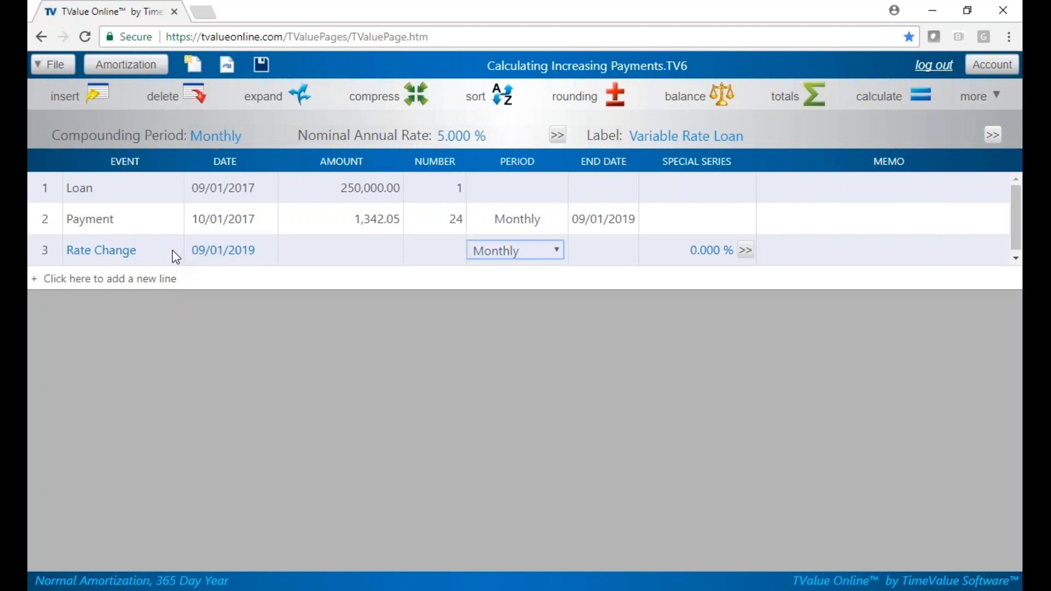
key("Tab")
type("5.5")
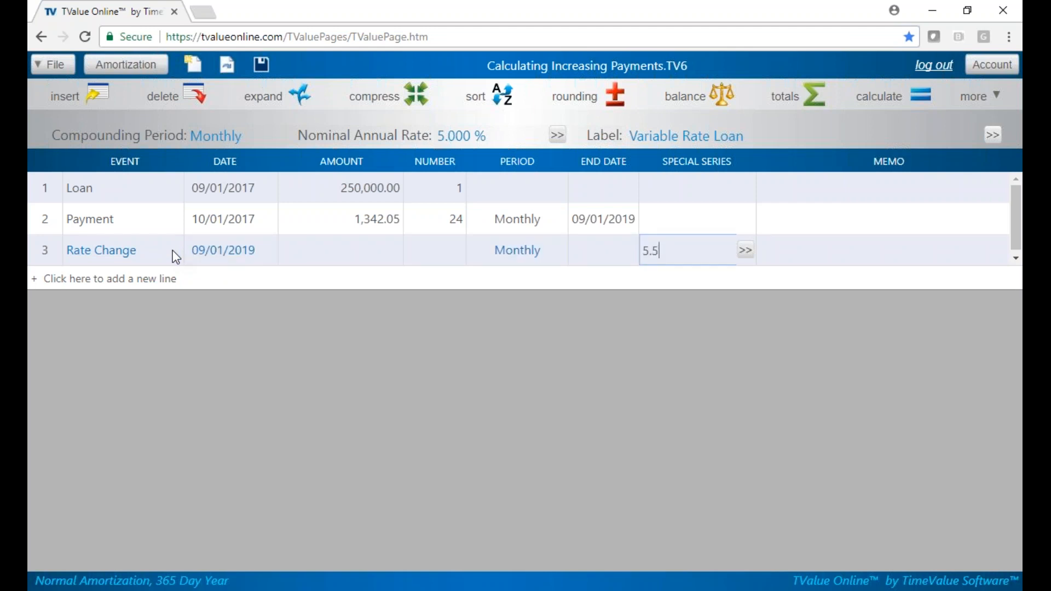
key("Return")
key("Tab")
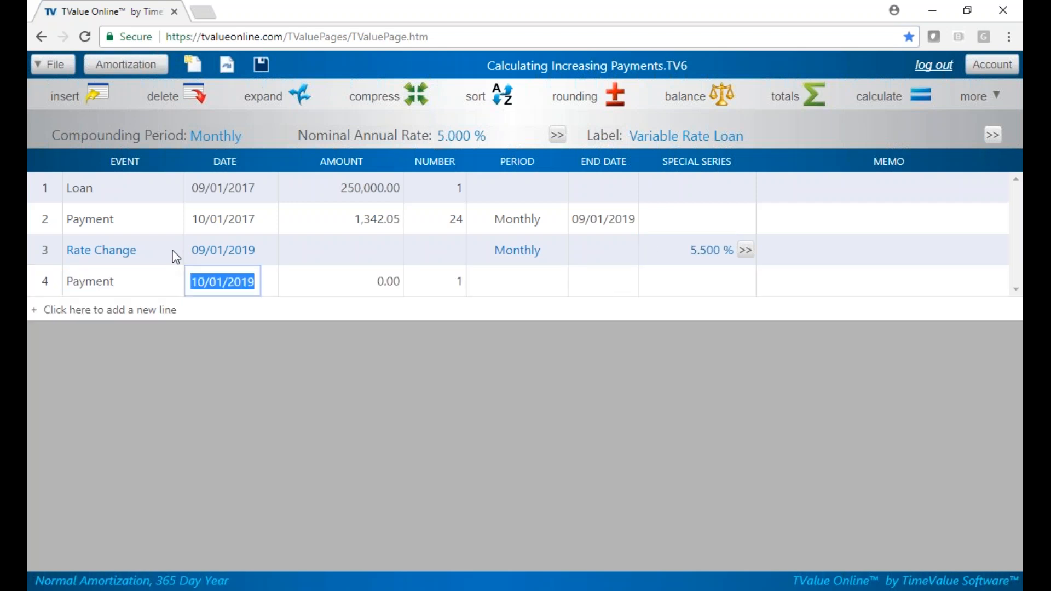
Step: Enter a second payment line with an unknown amount and 336 payments, and calculate its amount
key("Tab")
type("u")
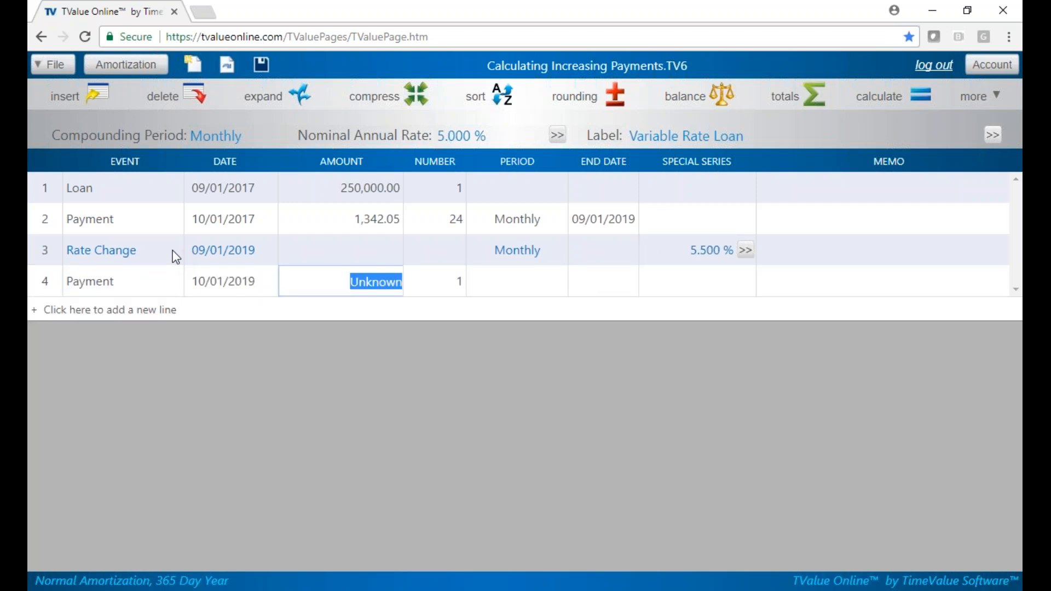
key("Tab")
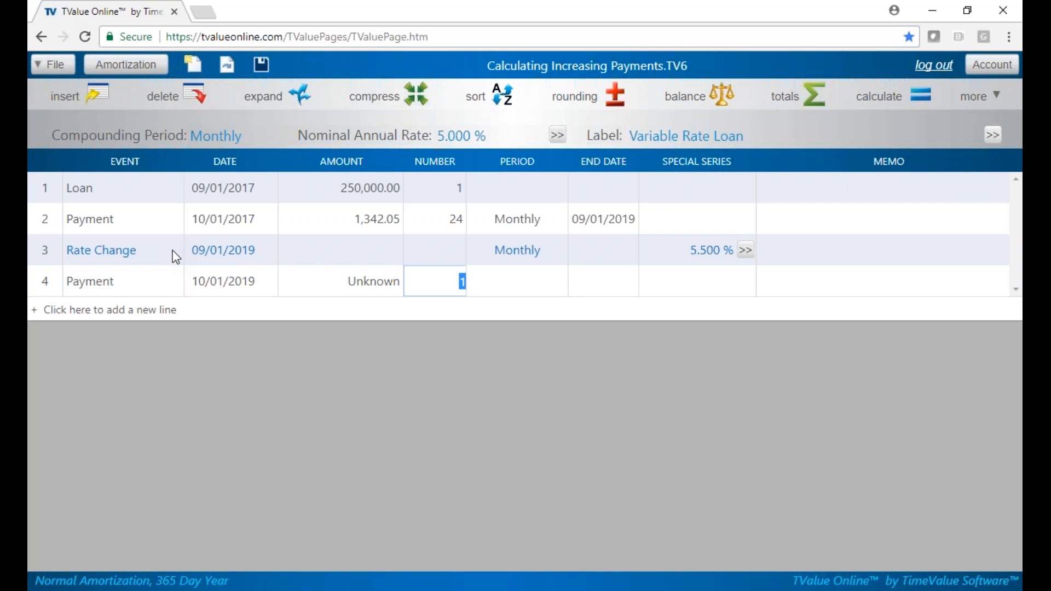
type("336")
key("Tab")
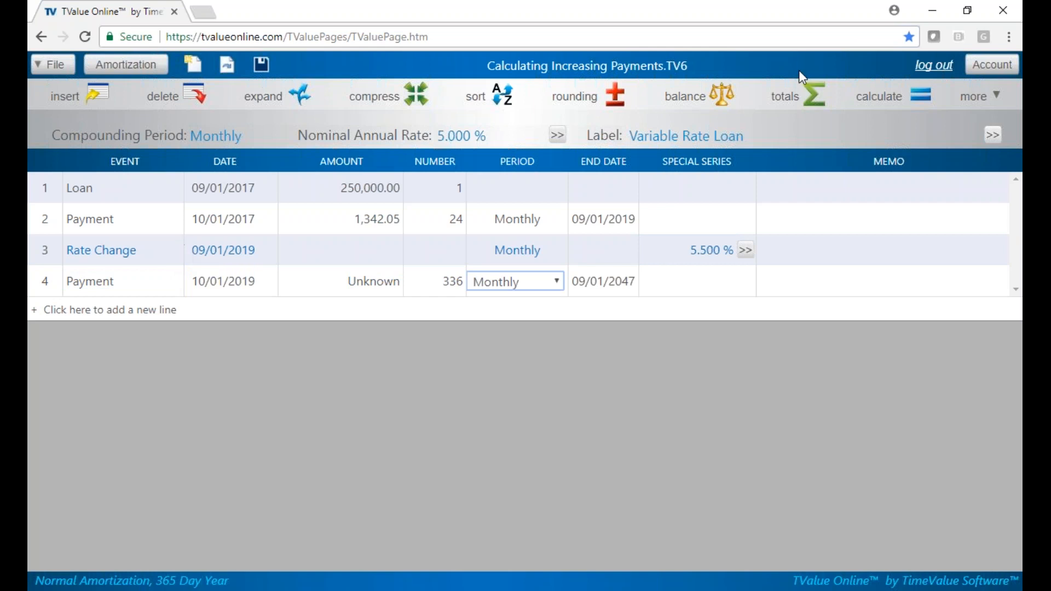
left_click(901, 96)
Step: Change the second payment line's number of payments to 24
left_click(455, 283)
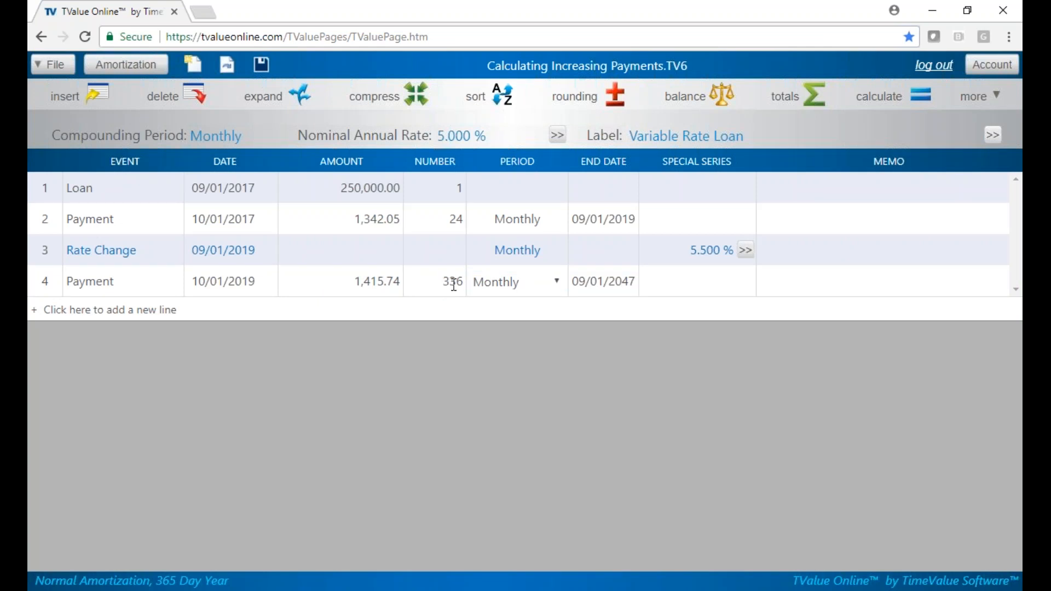
type("24")
key("Tab")
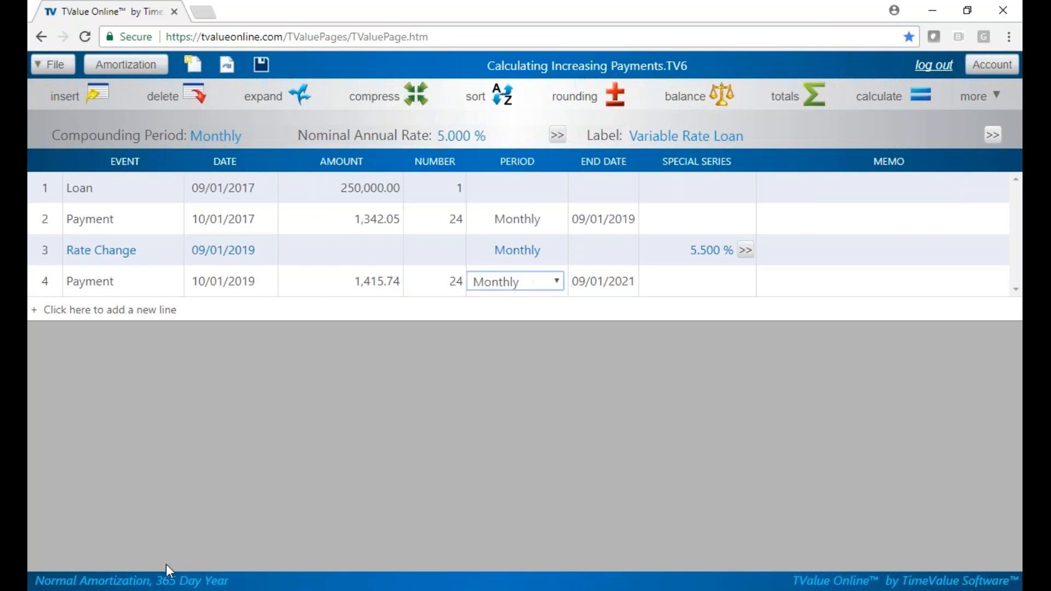
key("Tab")
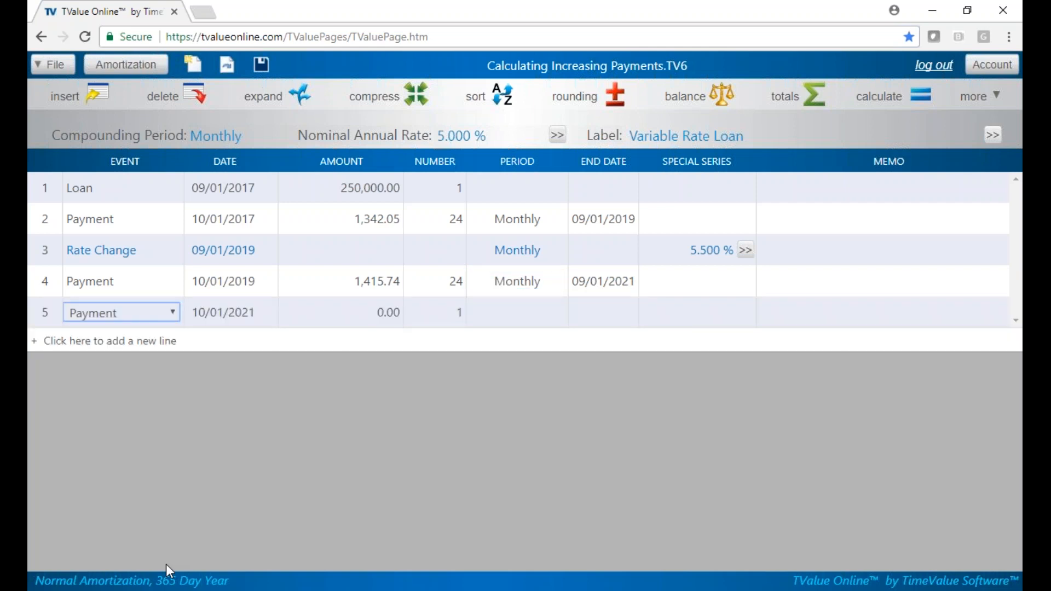
Step: Make the fifth line a Rate Change event on 09/01/2021 with a rate of 6%
left_click(172, 313)
left_click(149, 370)
key("Tab")
key("Tab")
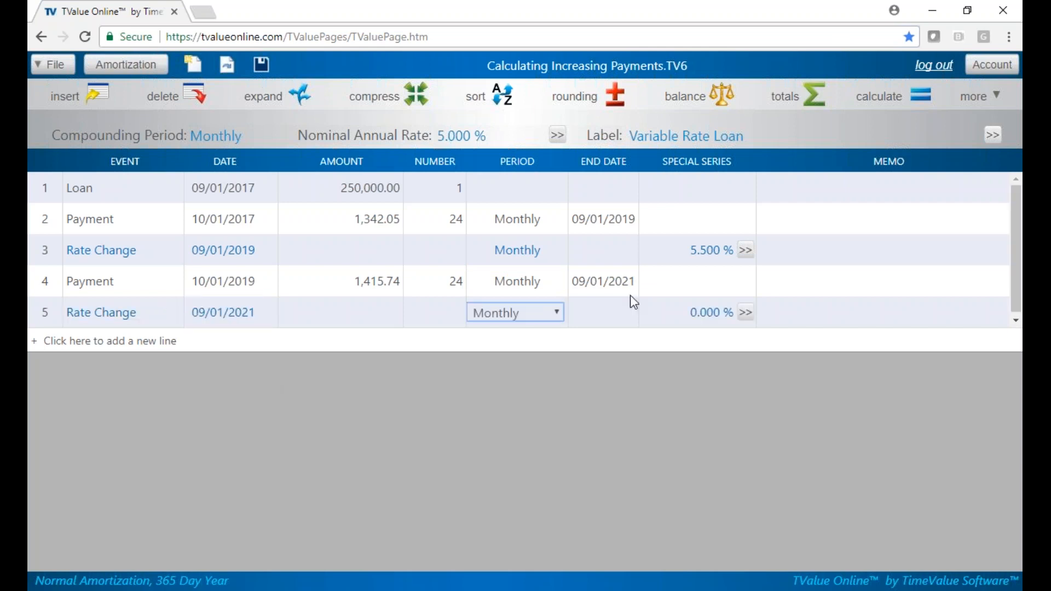
left_click(705, 310)
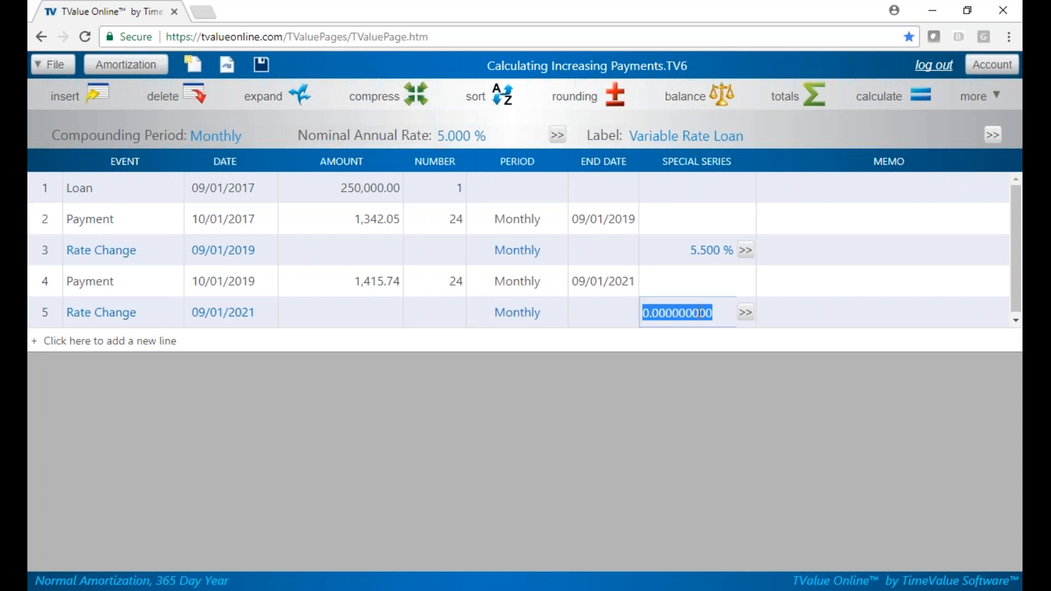
type("6")
key("Return")
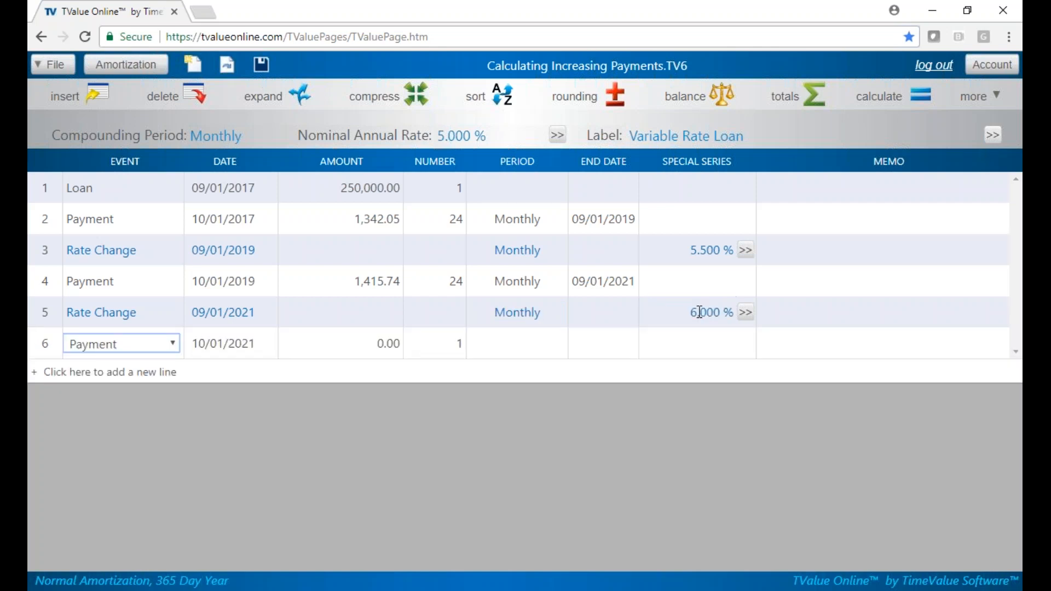
Step: Enter a third payment line with an unknown amount and 312 payments, and calculate its amount
key("Tab")
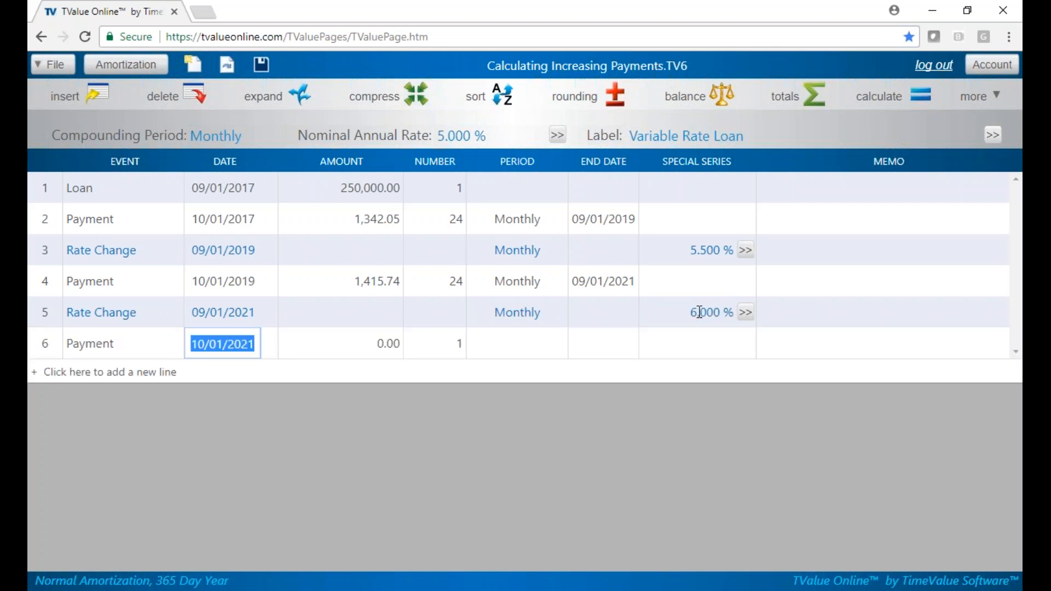
key("Tab")
key("u")
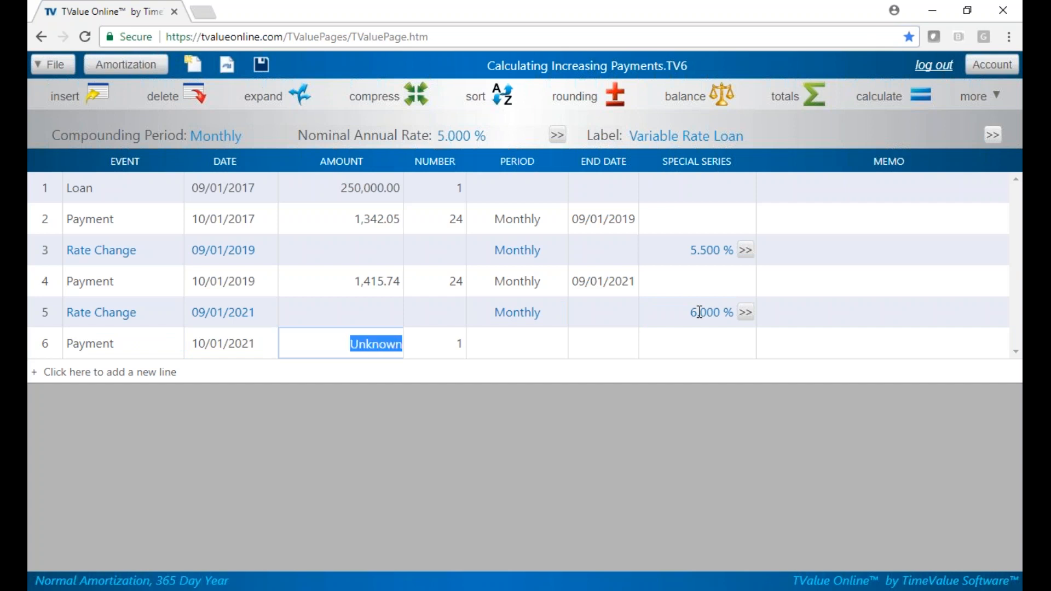
key("Tab")
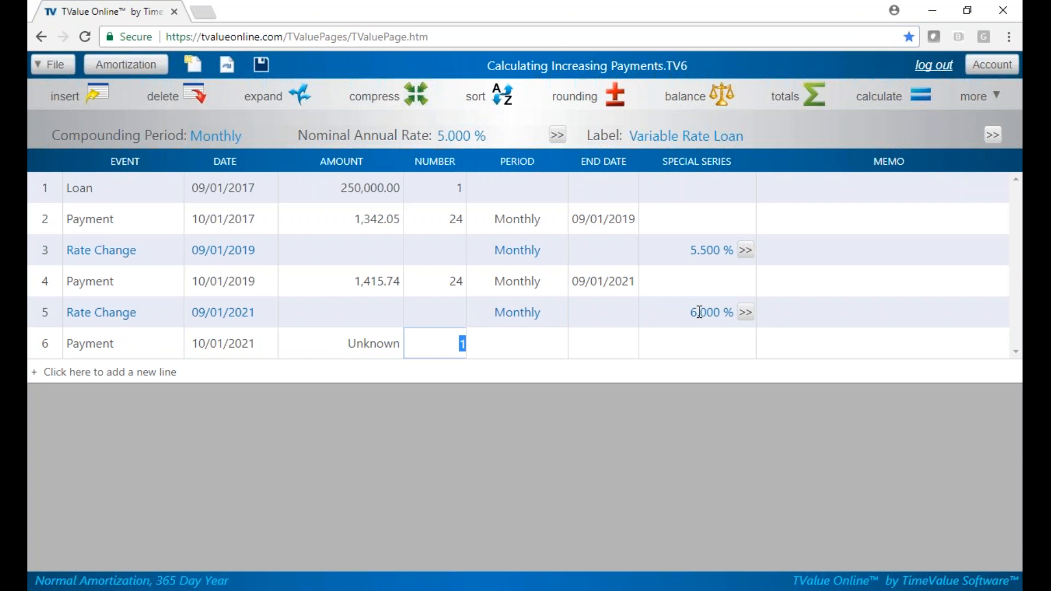
type("312")
key("Tab")
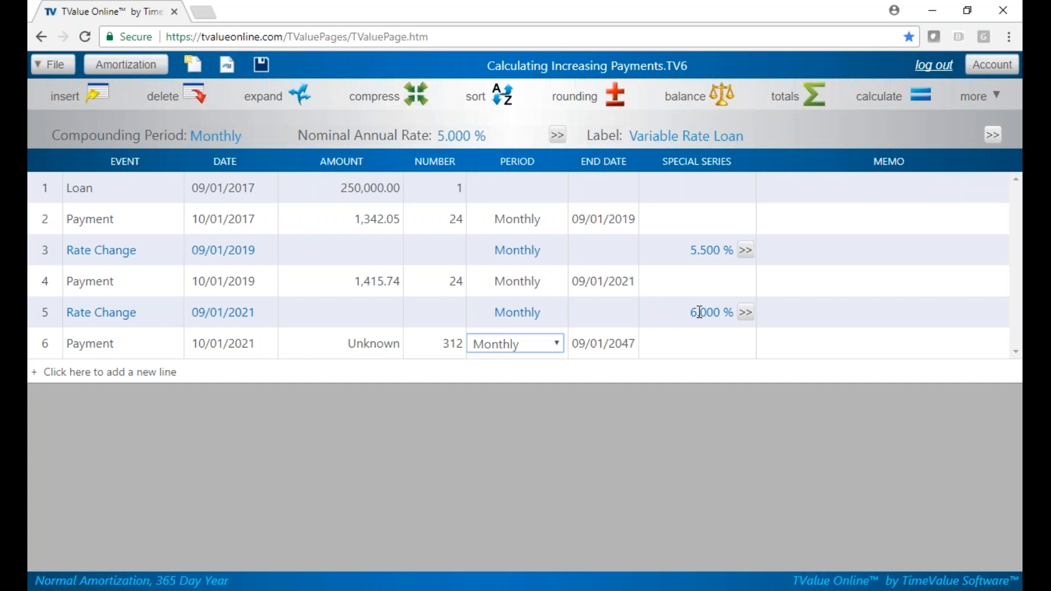
left_click(915, 93)
Step: Change the third payment line's number of payments to 71
left_click(449, 344)
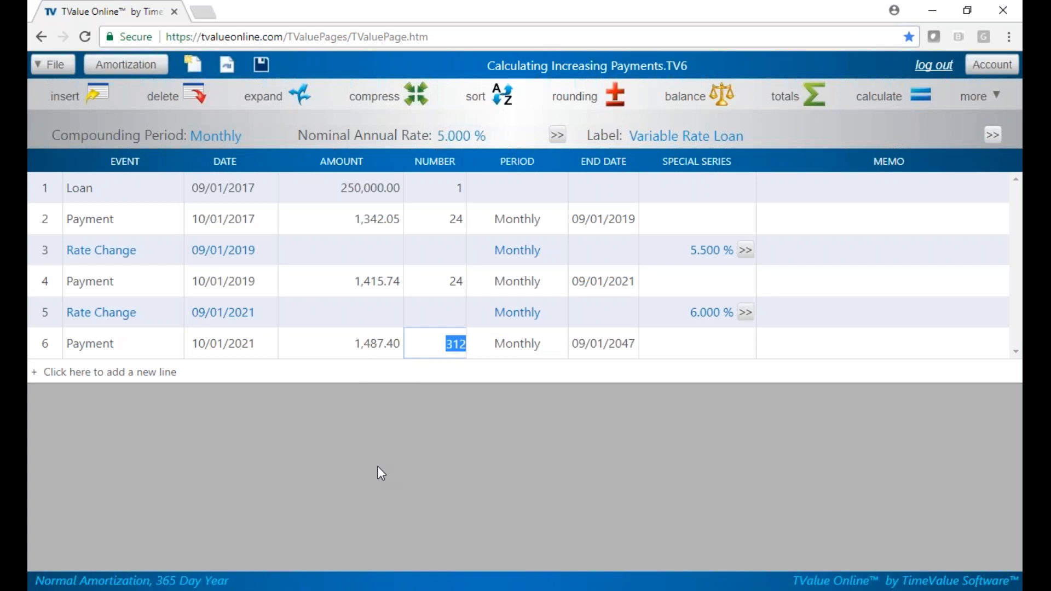
type("71")
key("Tab")
key("Tab")
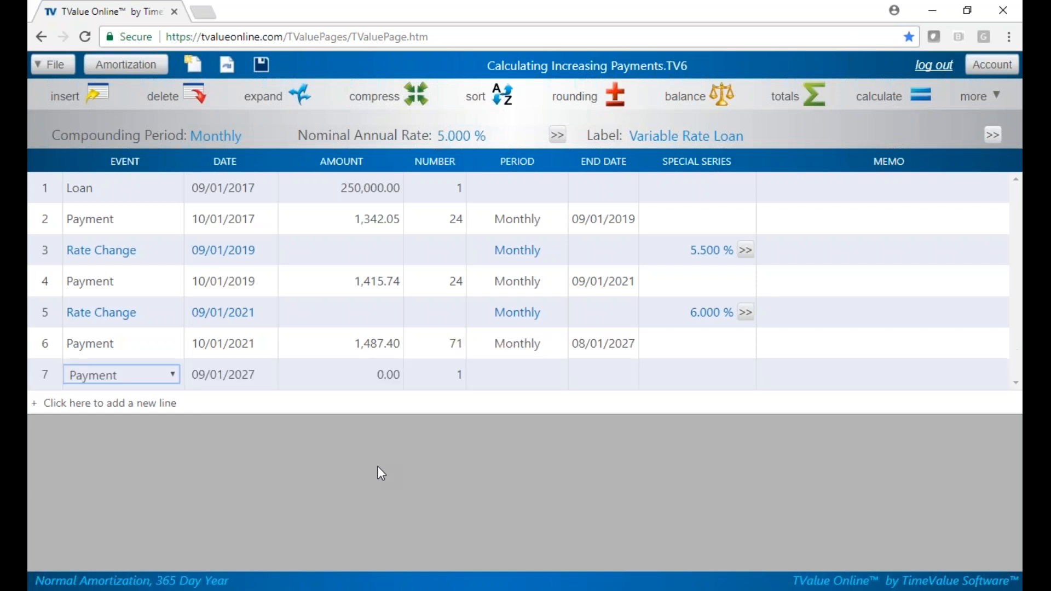
Step: Set the final single payment's amount to unknown and calculate it
key("Tab")
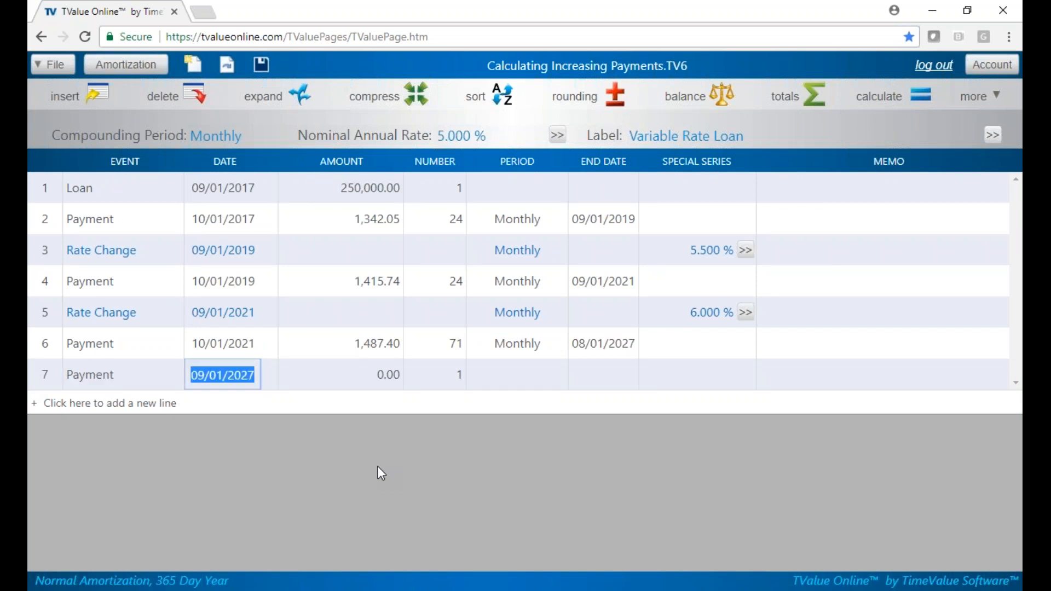
key("Tab")
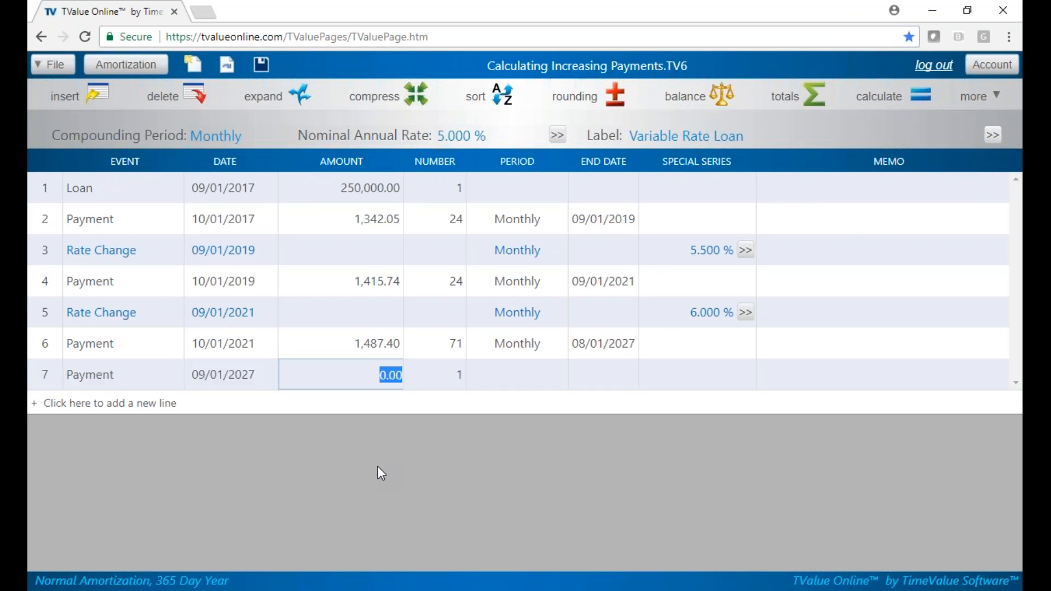
key("u")
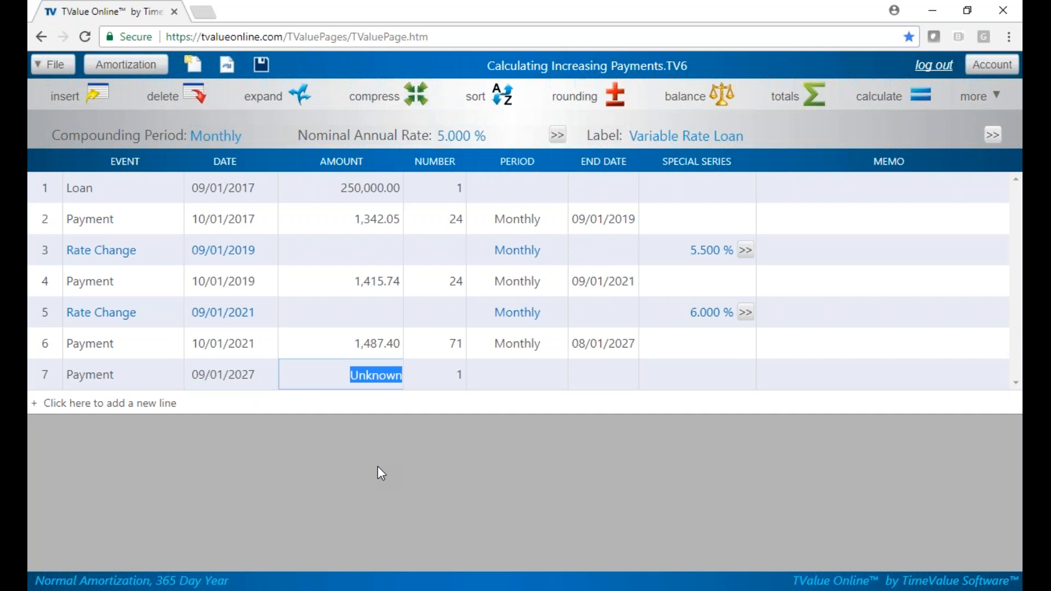
left_click(917, 95)
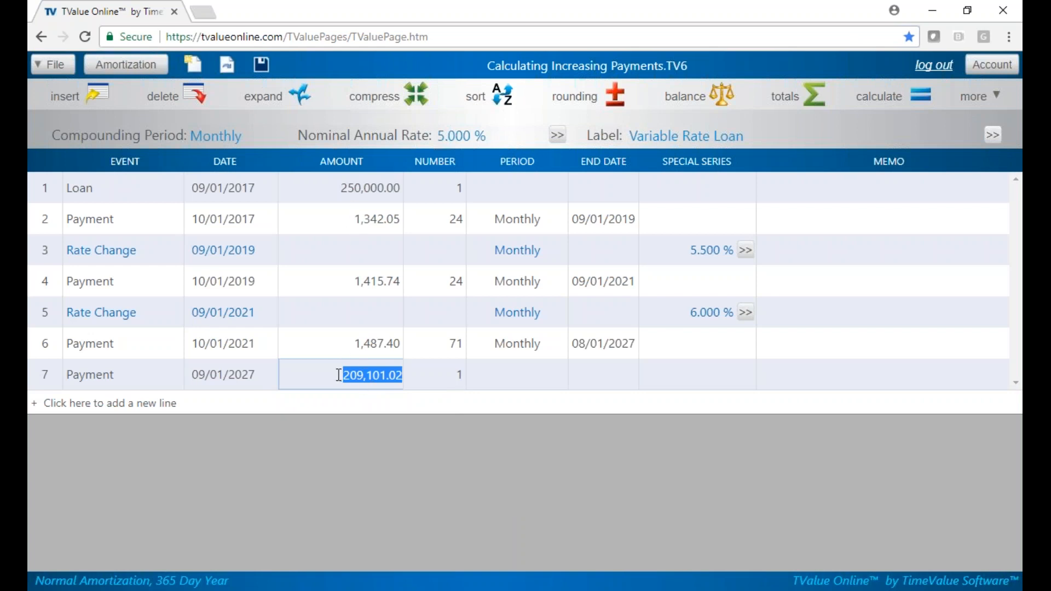
Step: Open the amortization schedule, review the payments and rate changes, and return to the cash flow
left_click(148, 68)
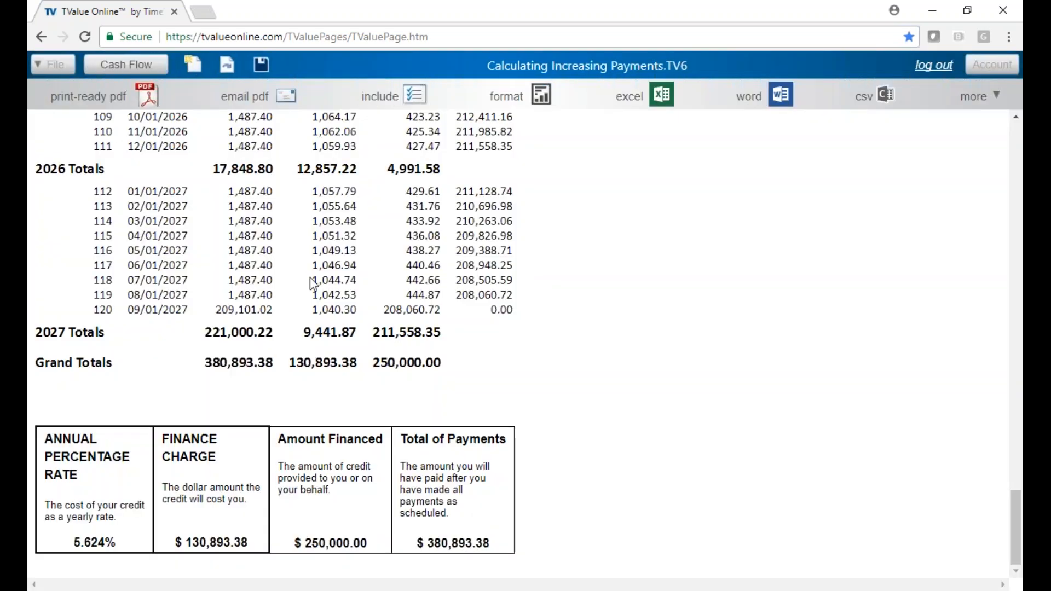
scroll(310, 277, "up", 20)
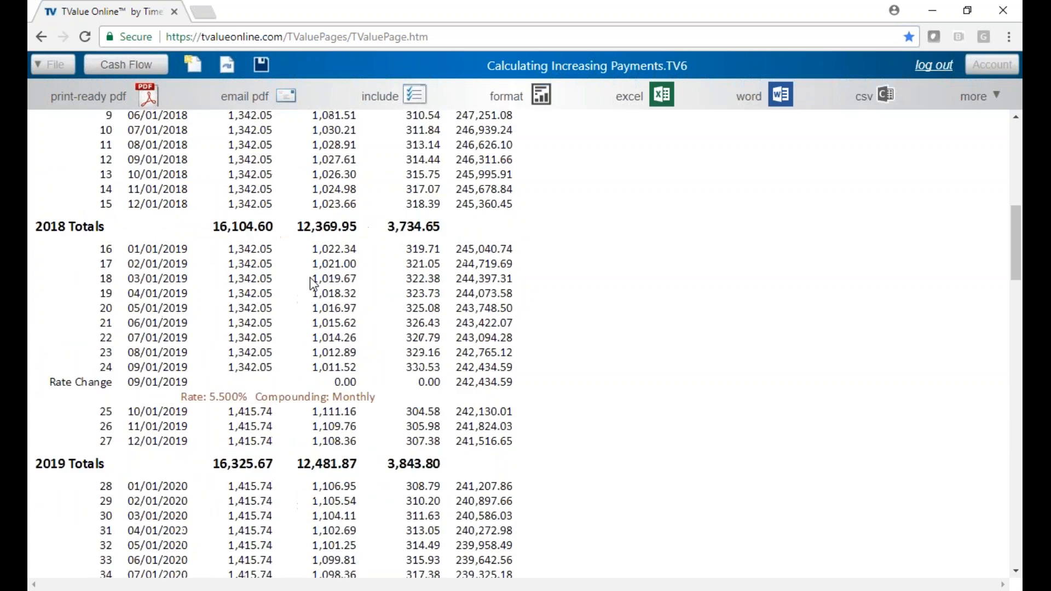
scroll(274, 328, "down", 3)
scroll(274, 328, "up", 1)
scroll(257, 346, "down", 4)
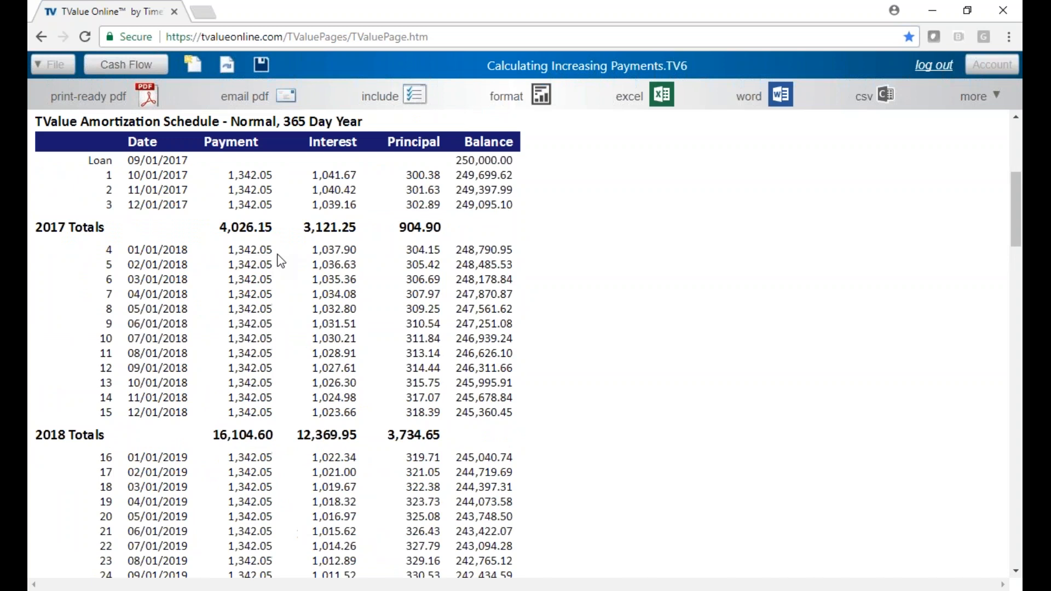
scroll(241, 538, "down", 7)
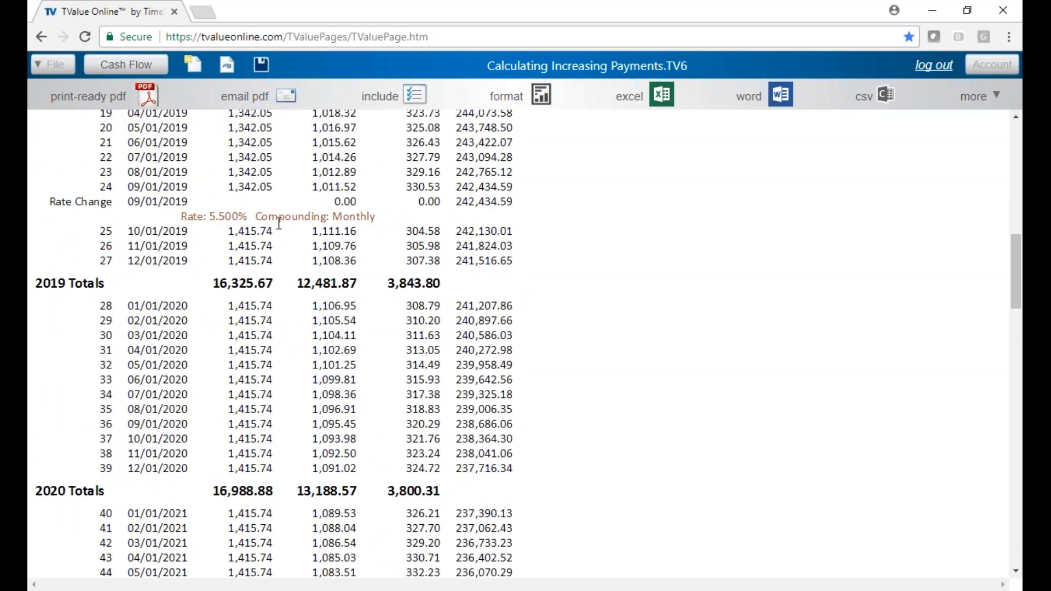
scroll(282, 452, "down", 8)
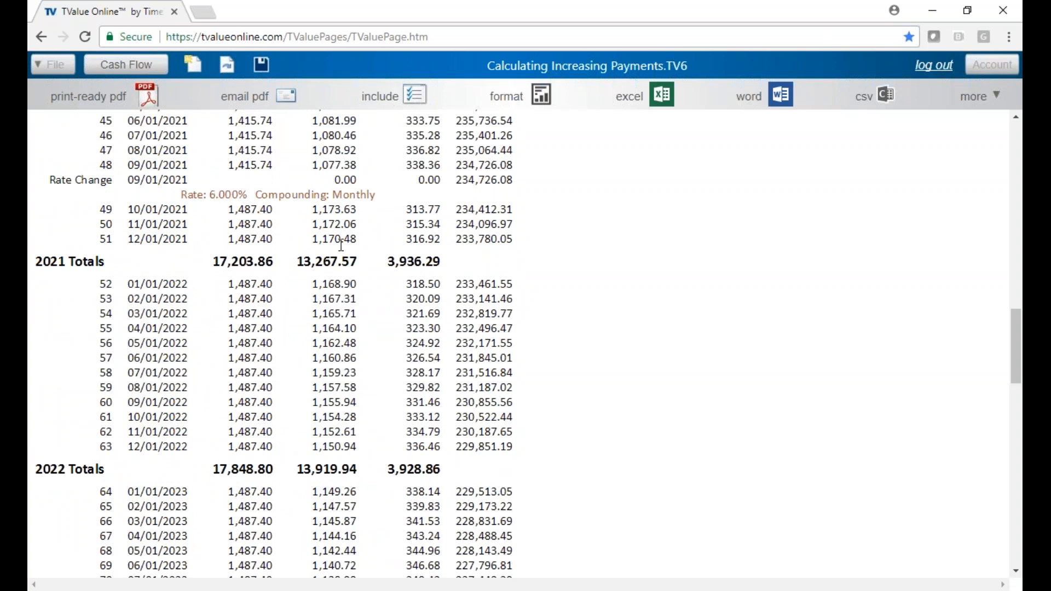
scroll(328, 300, "down", 19)
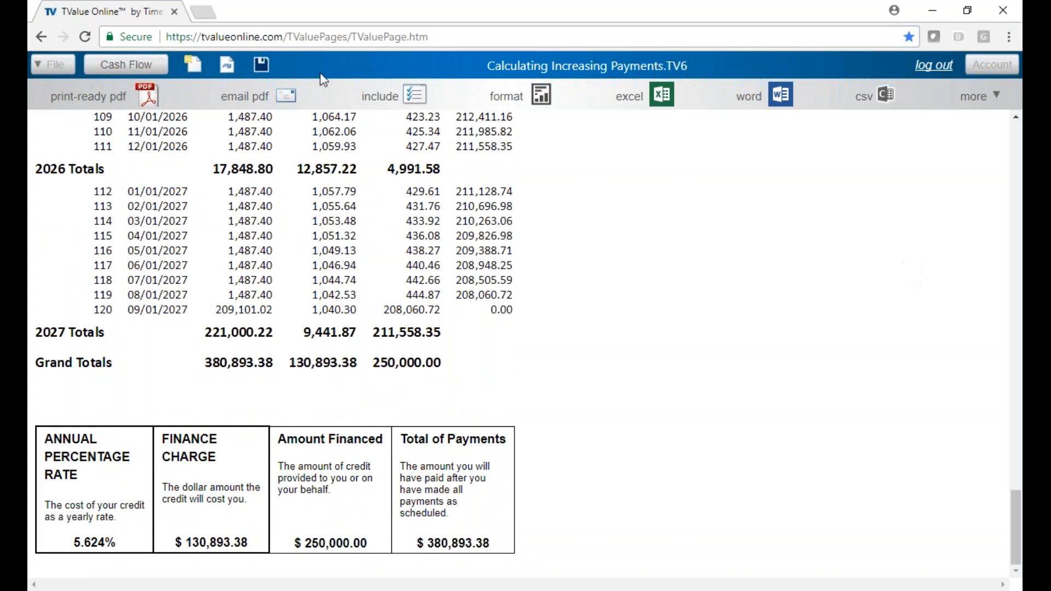
left_click(143, 66)
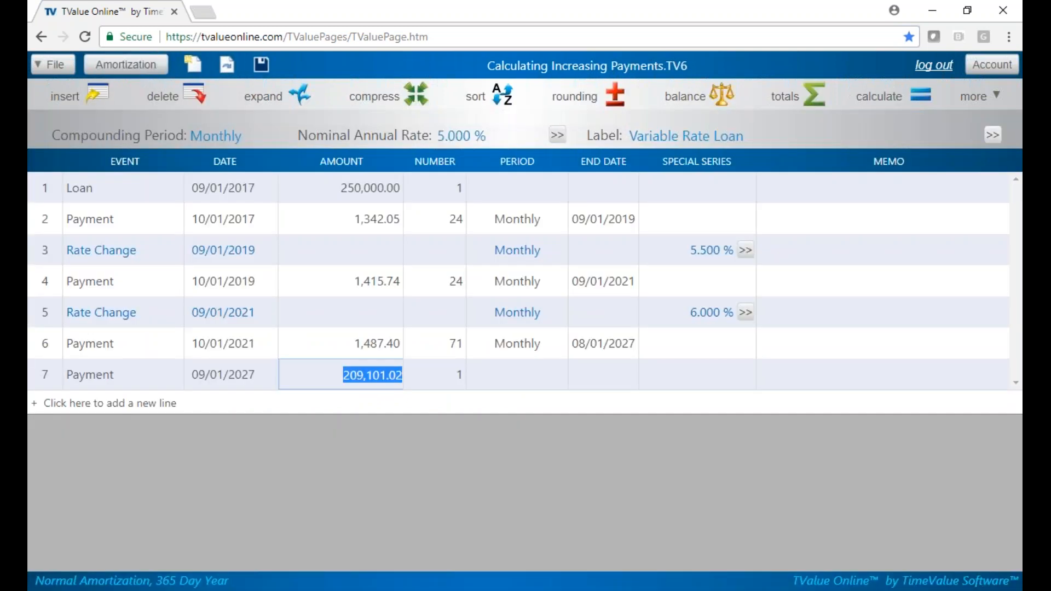